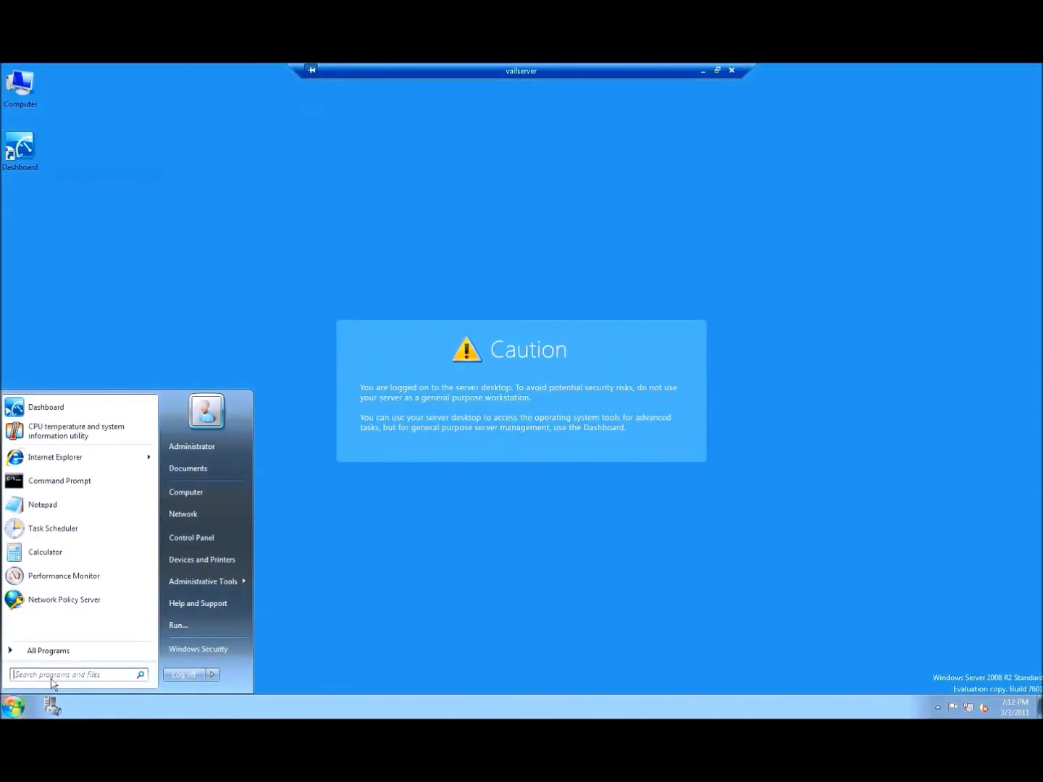
Step: Check the server's Windows version and build with winver, then close About Windows
type("winver")
key("Return")
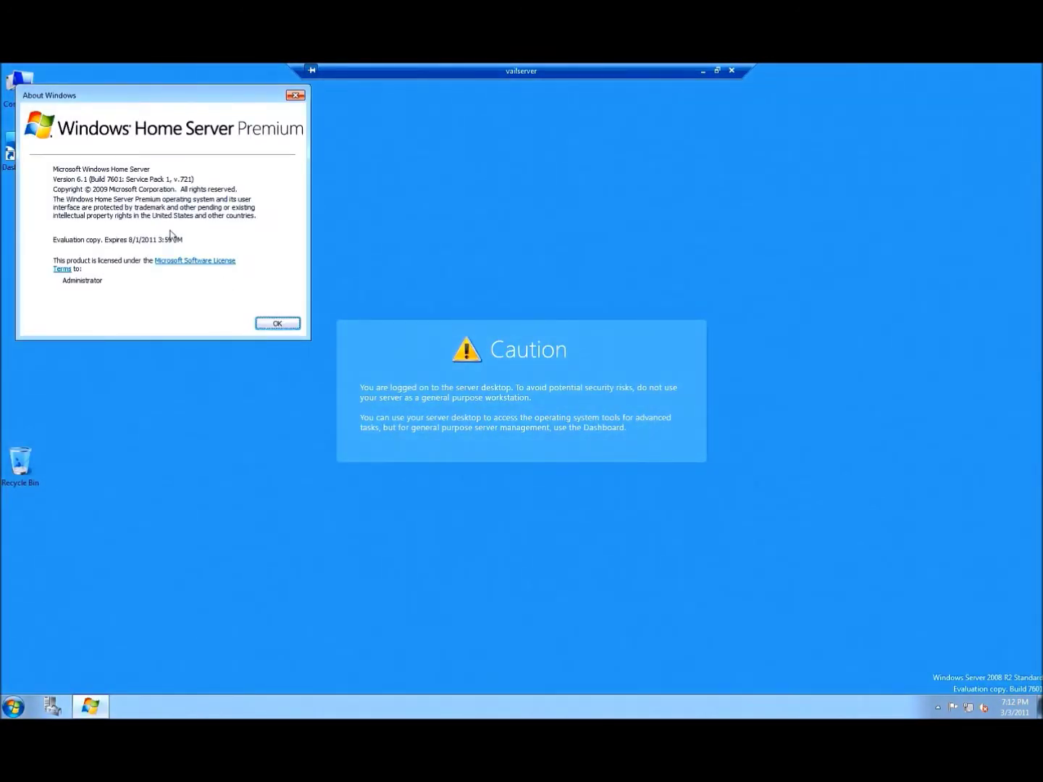
left_click(278, 324)
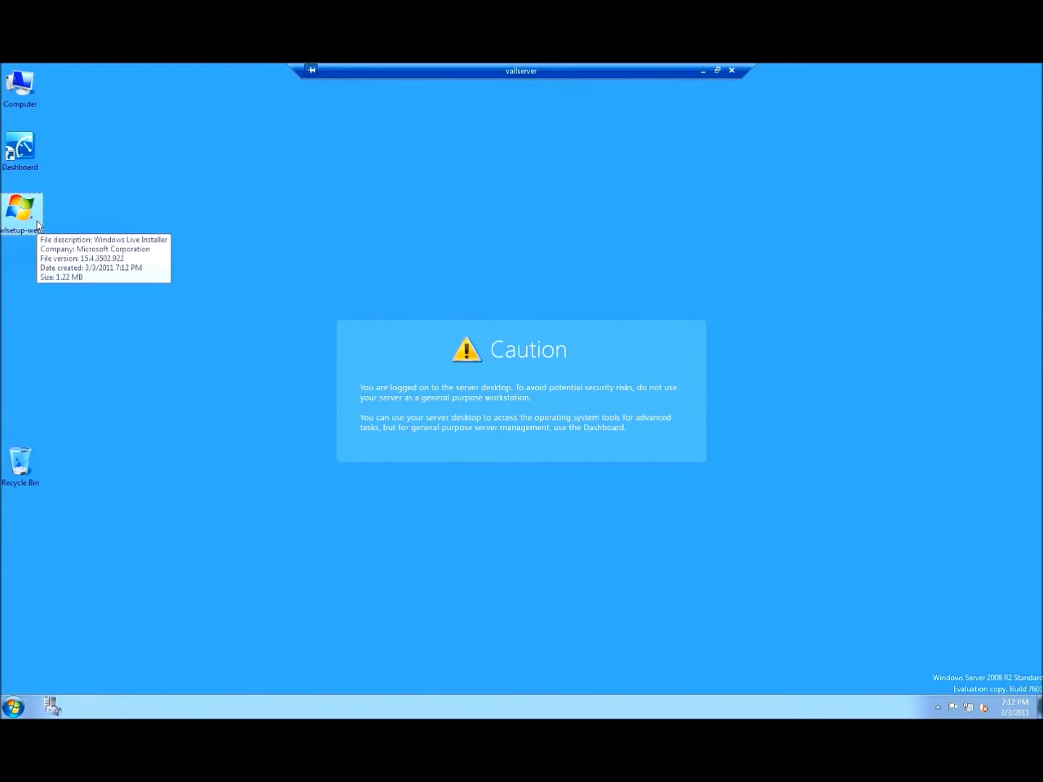
Step: In Internet Explorer, highlight the Windows Server 2008 R2 line in the system requirements
left_click(13, 707)
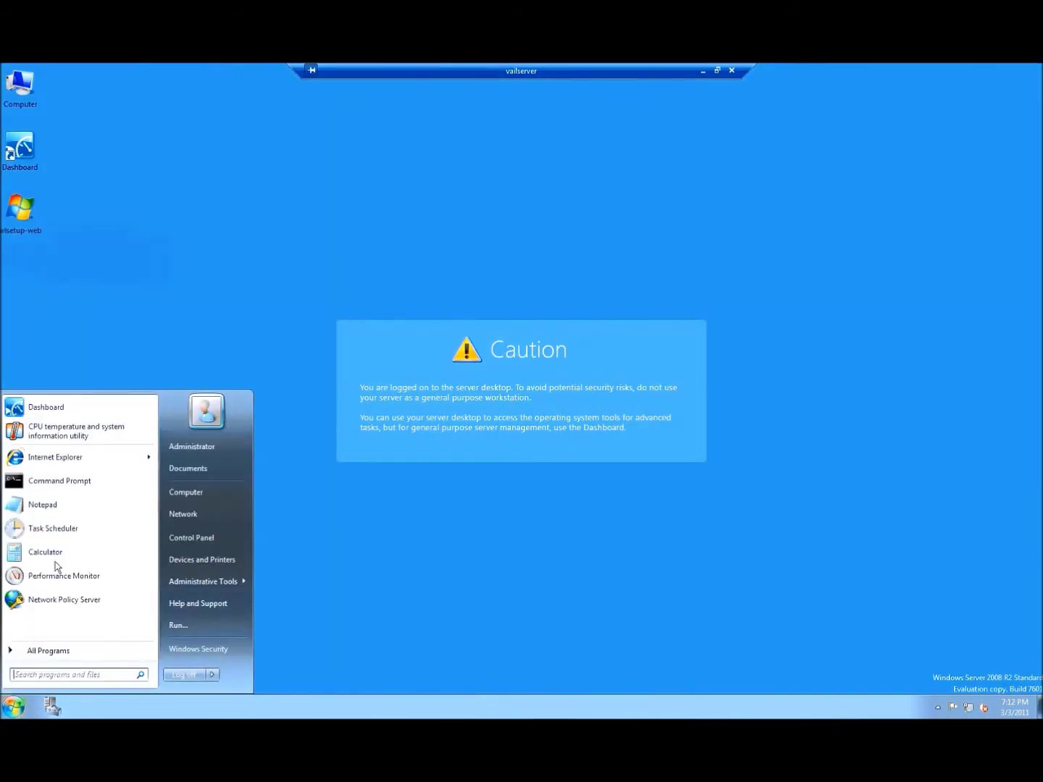
left_click(54, 457)
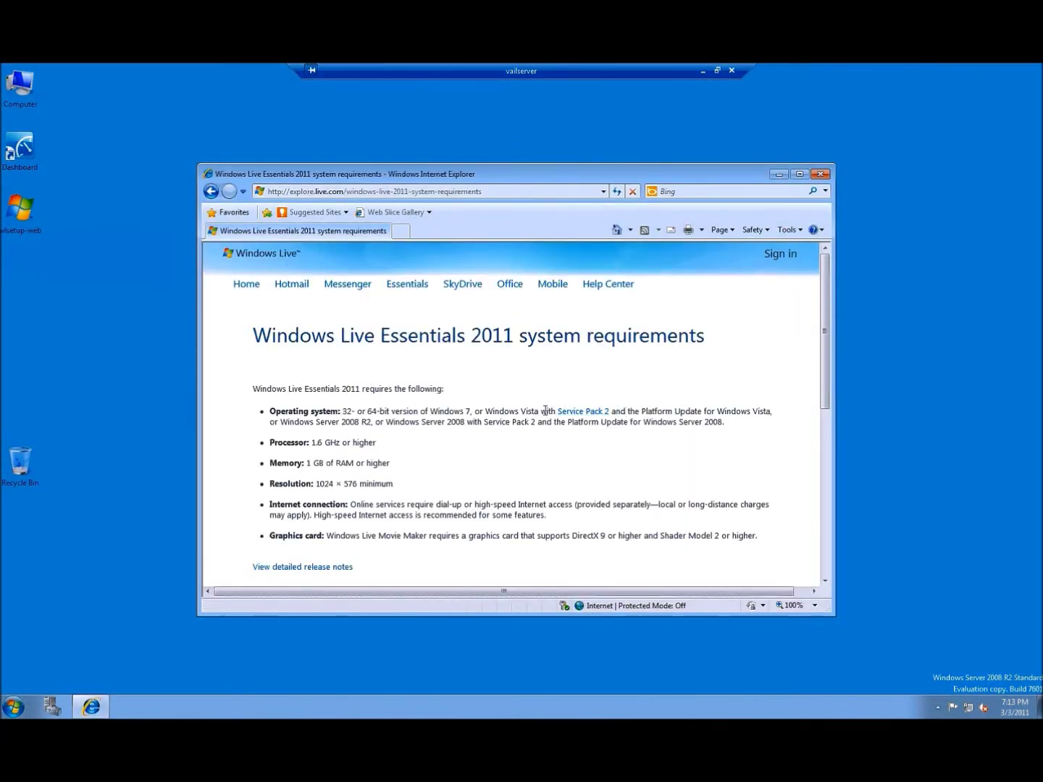
left_click_drag(388, 422, 535, 423)
left_click_drag(279, 424, 725, 423)
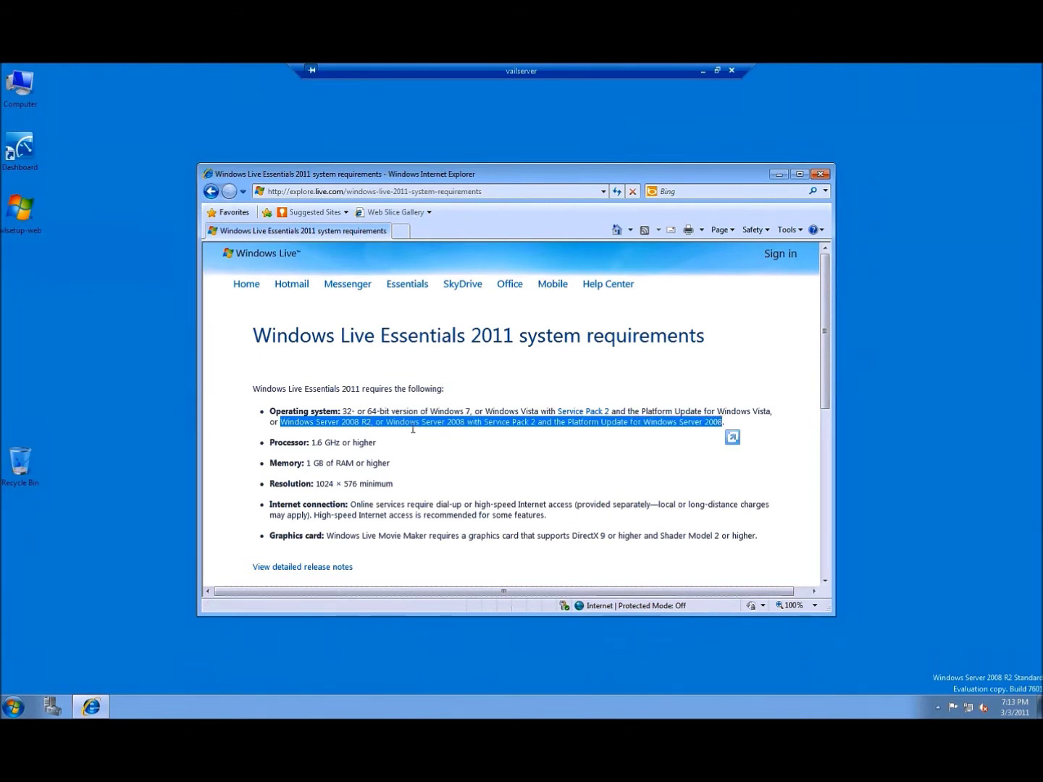
Step: Close the browser, run wlsetup-web as administrator, and choose individual programs to install
left_click(820, 174)
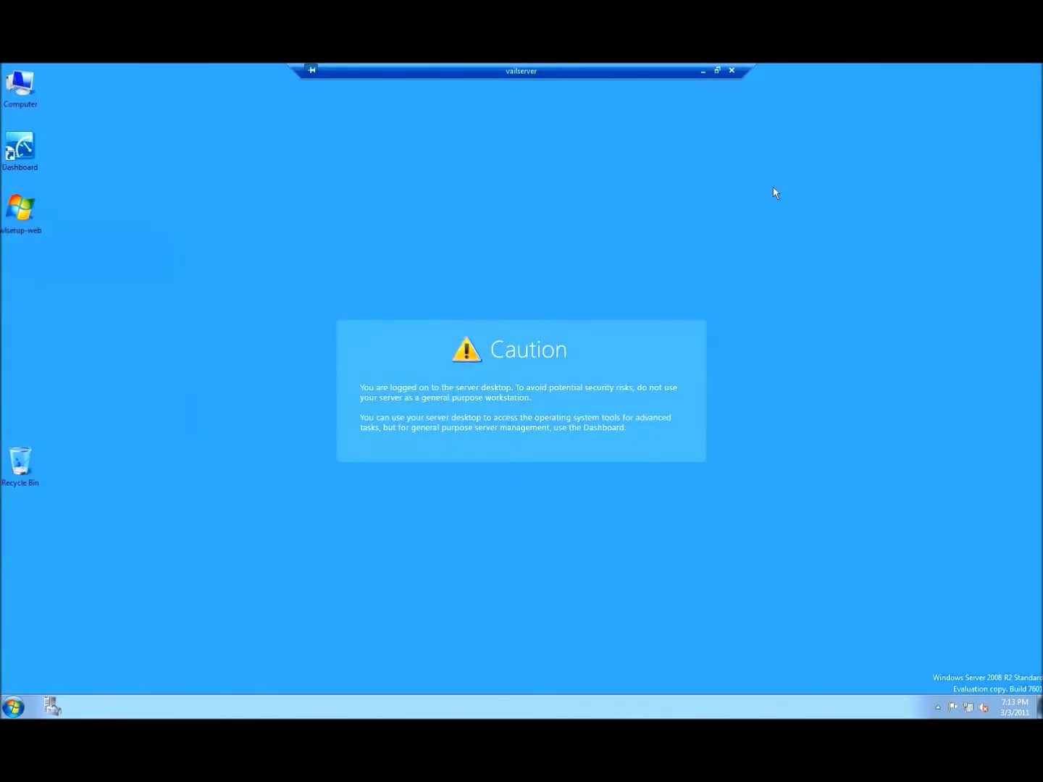
right_click(29, 218)
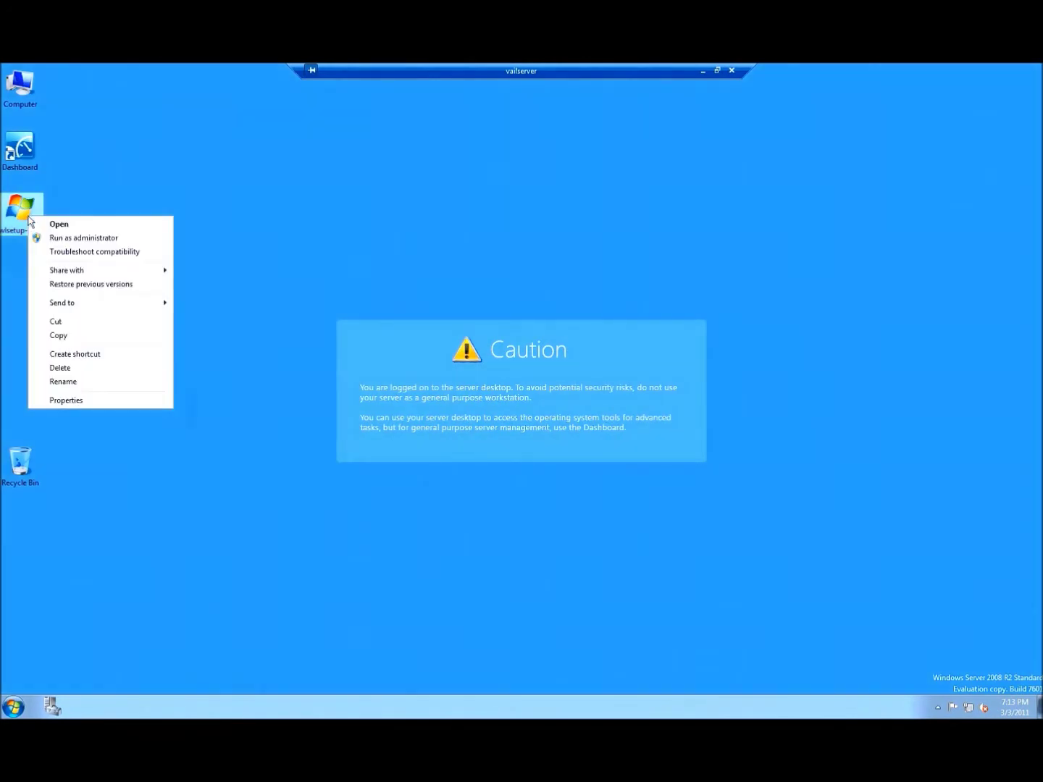
left_click(89, 239)
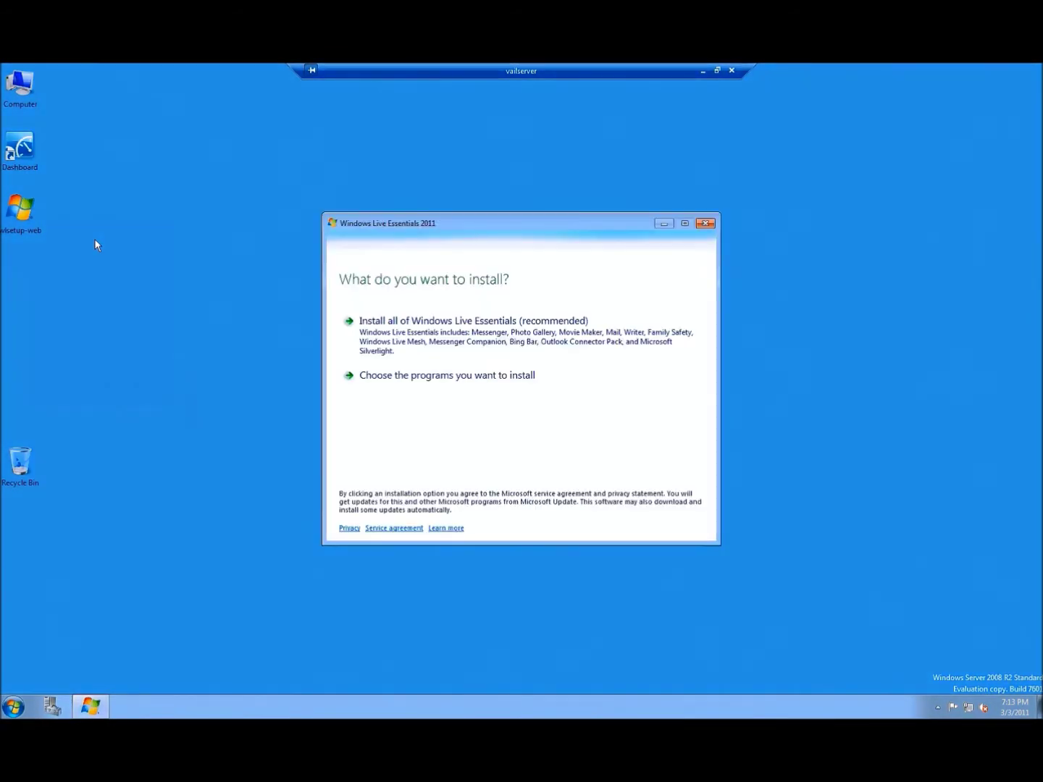
left_click(477, 378)
Step: Deselect Messenger, Photo Gallery, Mail, Writer, Family Safety and Companion, keeping only Windows Live Mesh, and install
left_click(349, 351)
left_click(348, 377)
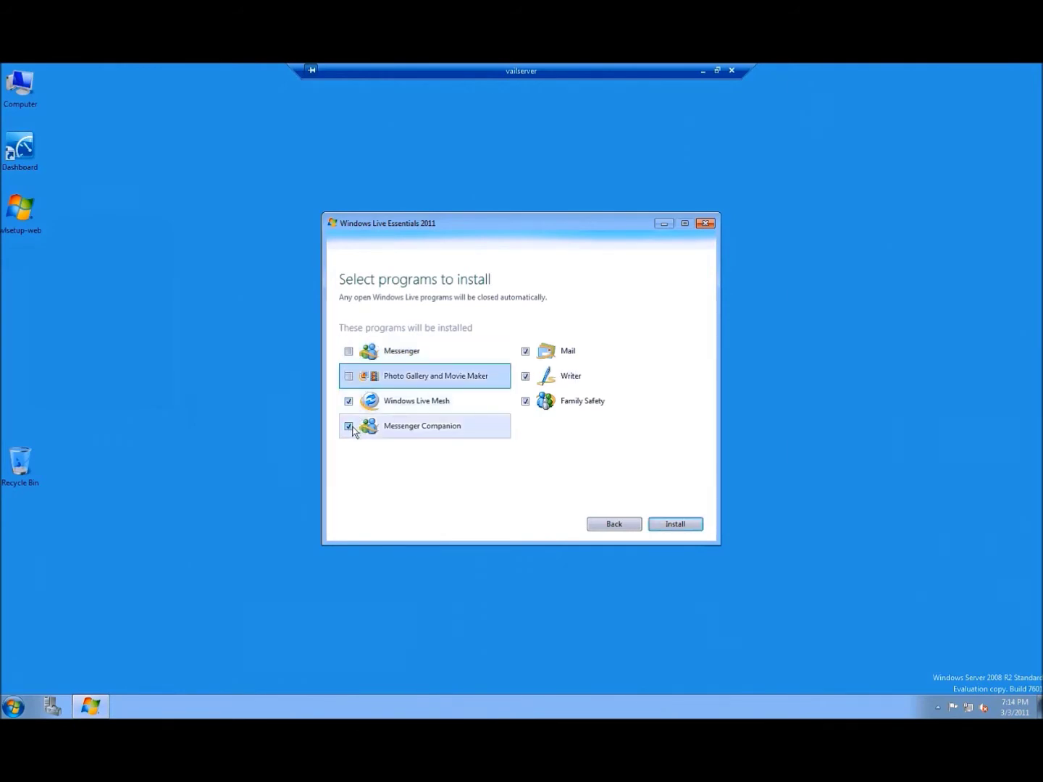
left_click(348, 427)
left_click(526, 353)
left_click(526, 377)
left_click(526, 401)
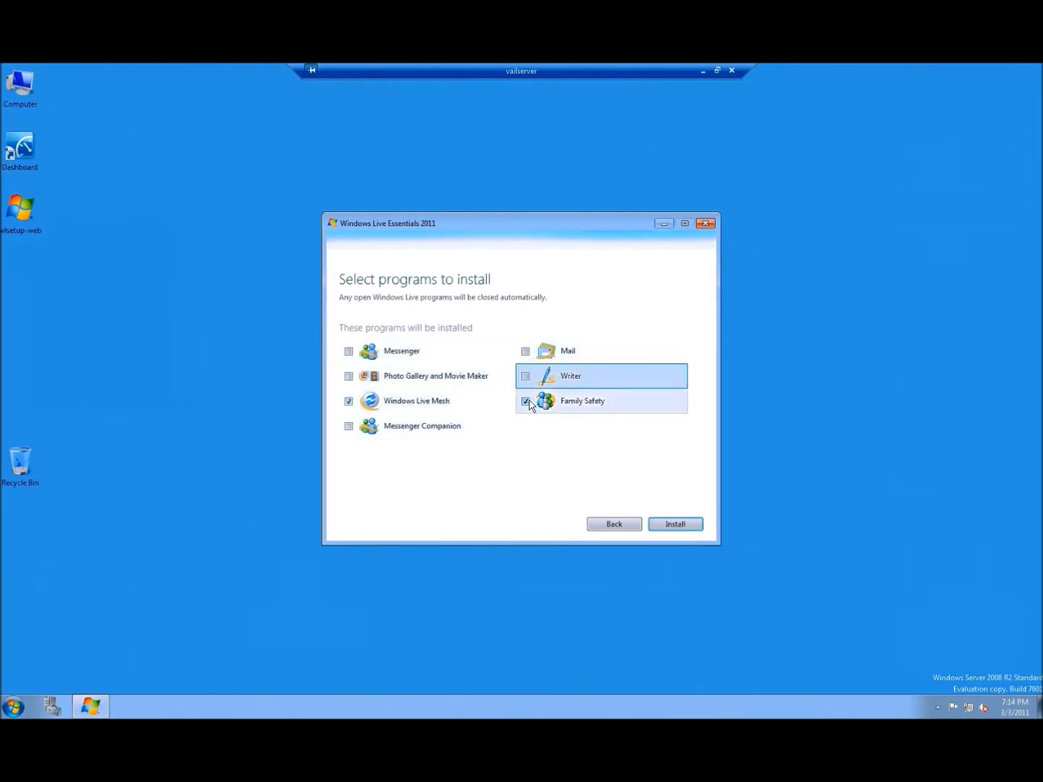
left_click(429, 405)
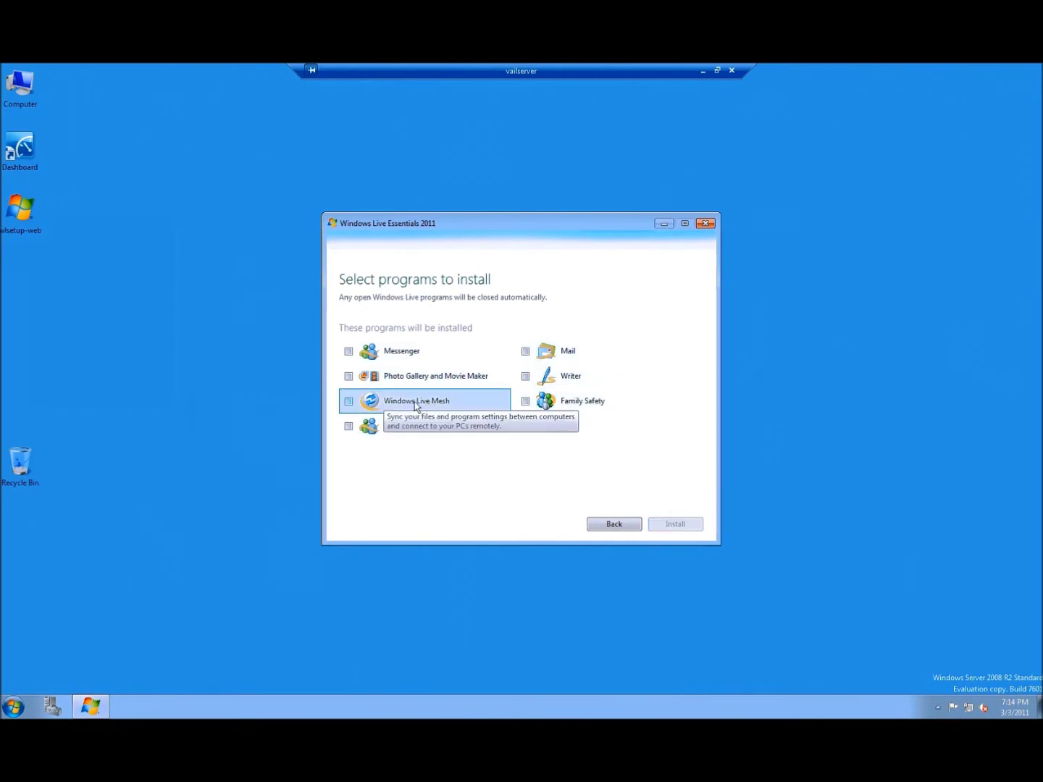
left_click(418, 406)
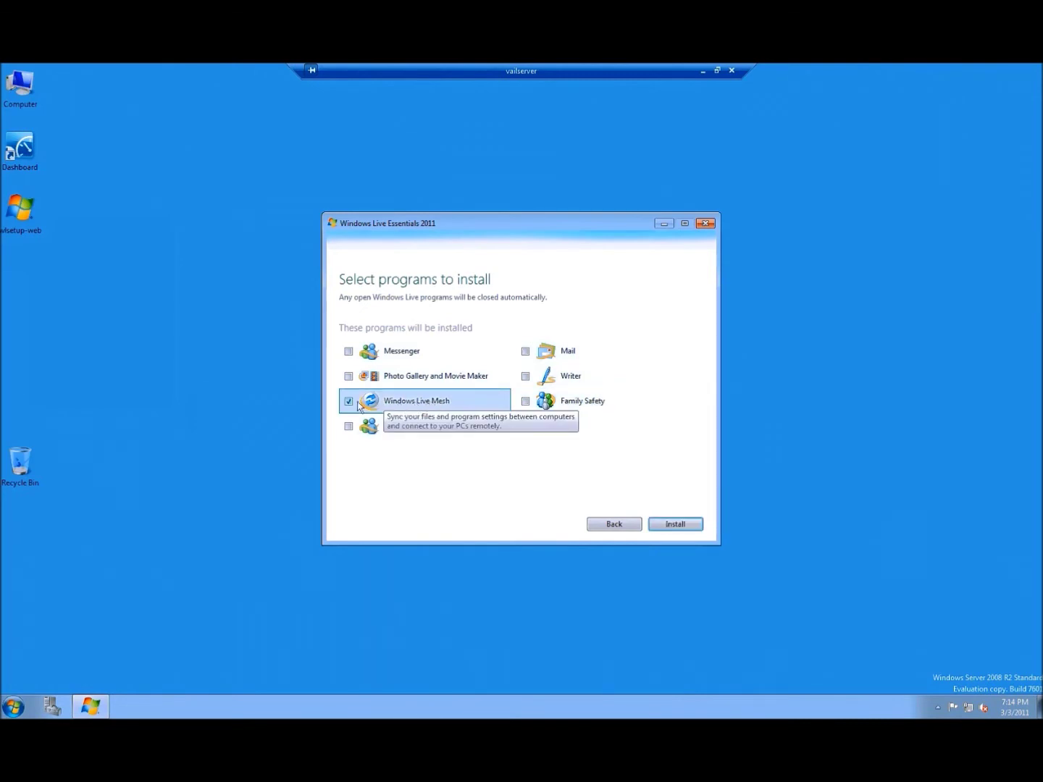
left_click(671, 526)
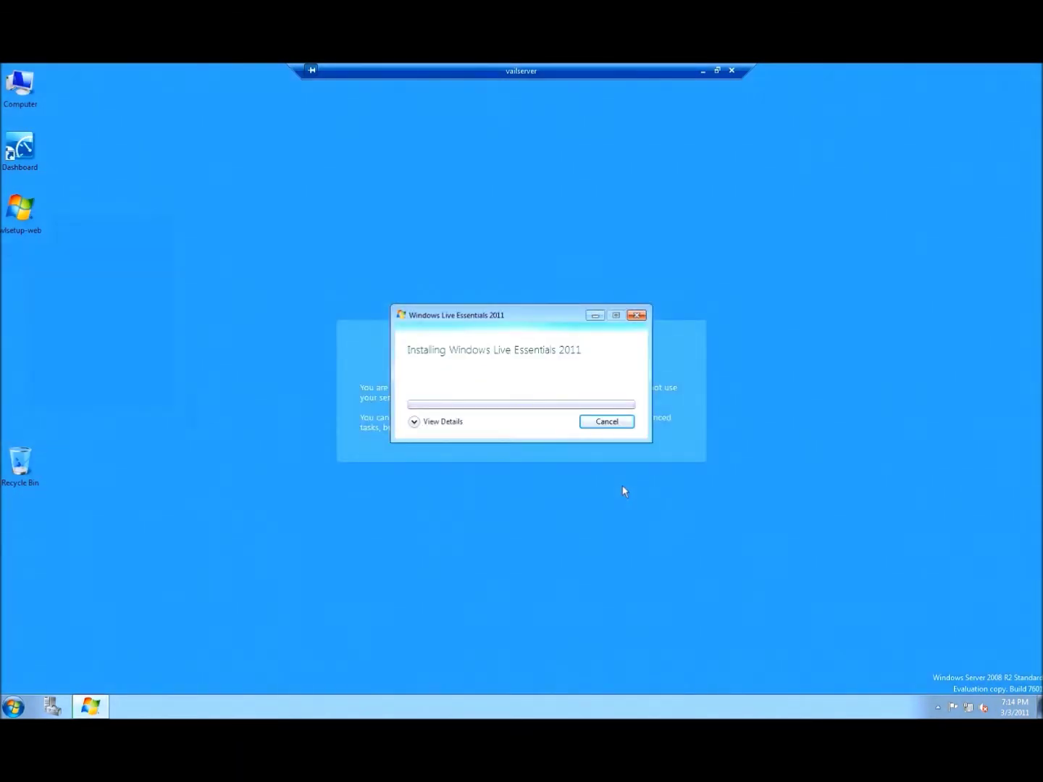
Step: Finish the Mesh installation, restart the server, and delete wlsetup-web to the Recycle Bin
left_click(415, 423)
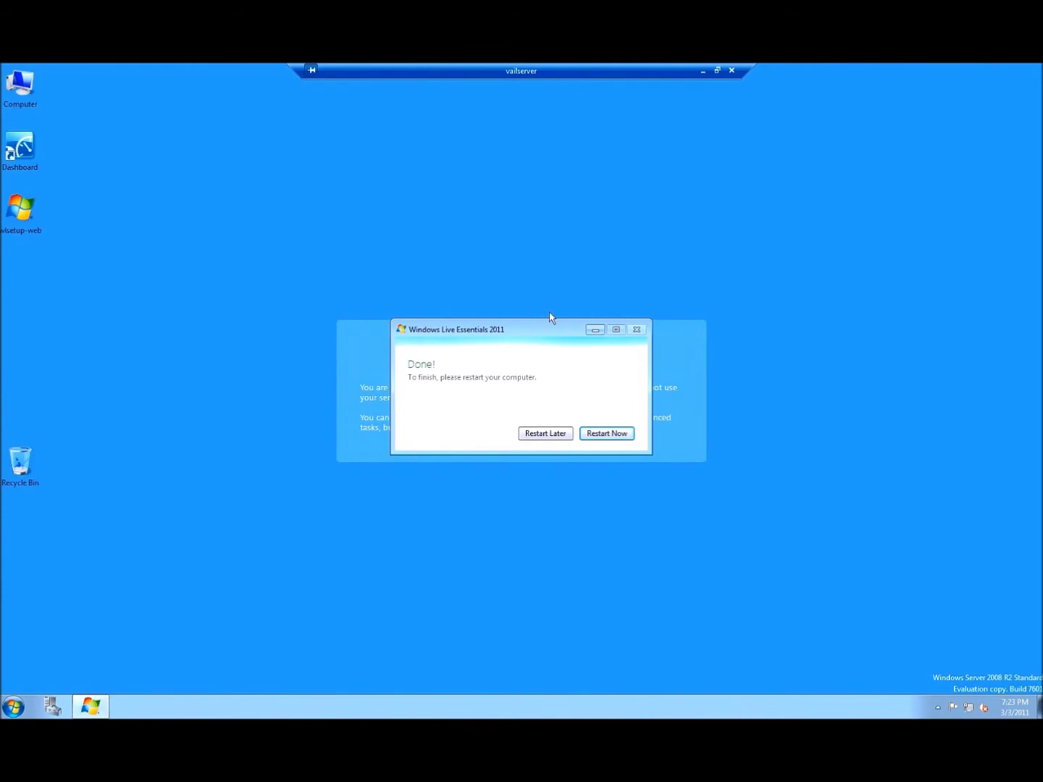
left_click(613, 437)
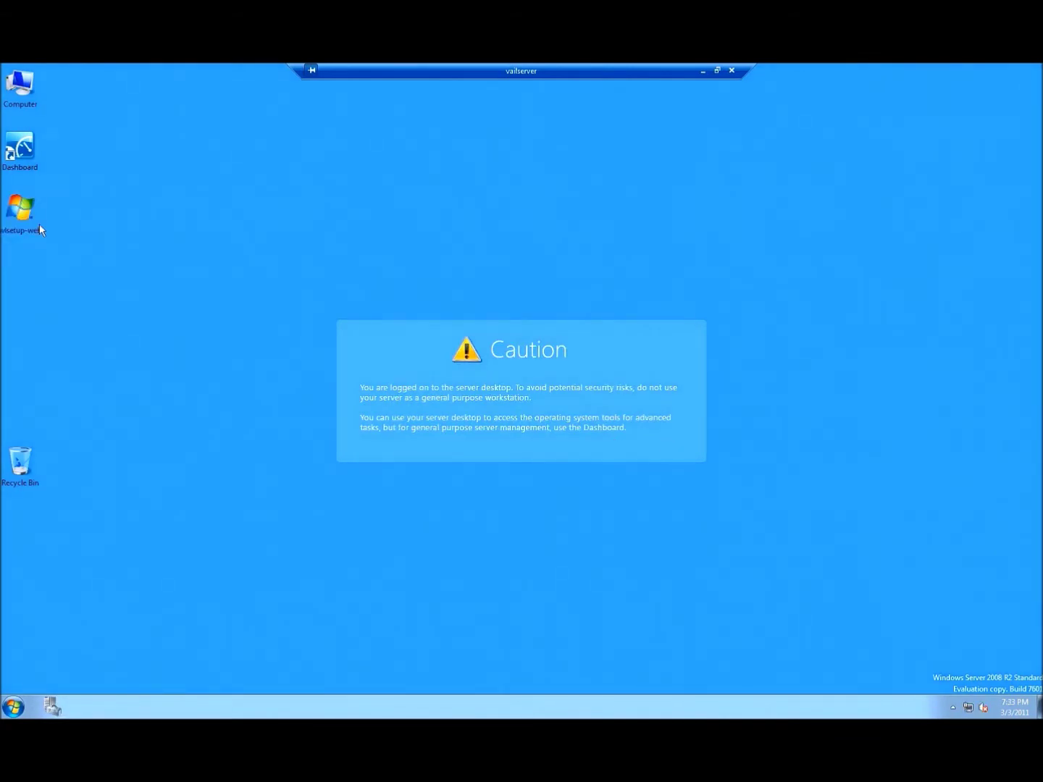
left_click_drag(39, 224, 23, 457)
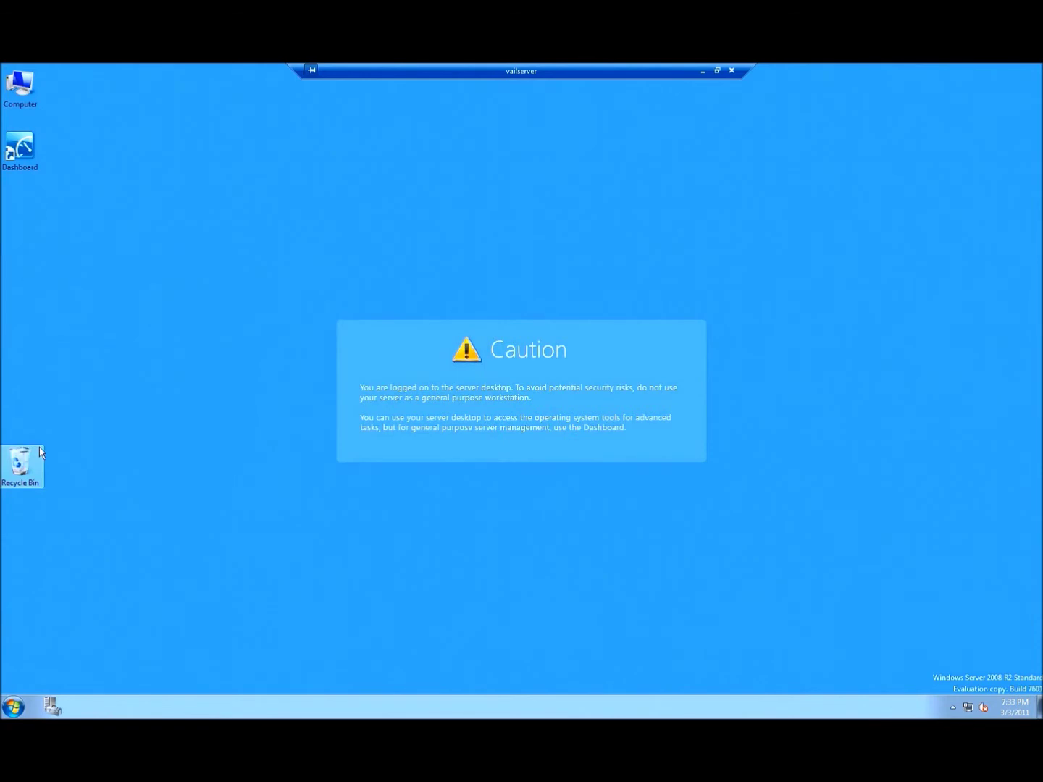
left_click(14, 705)
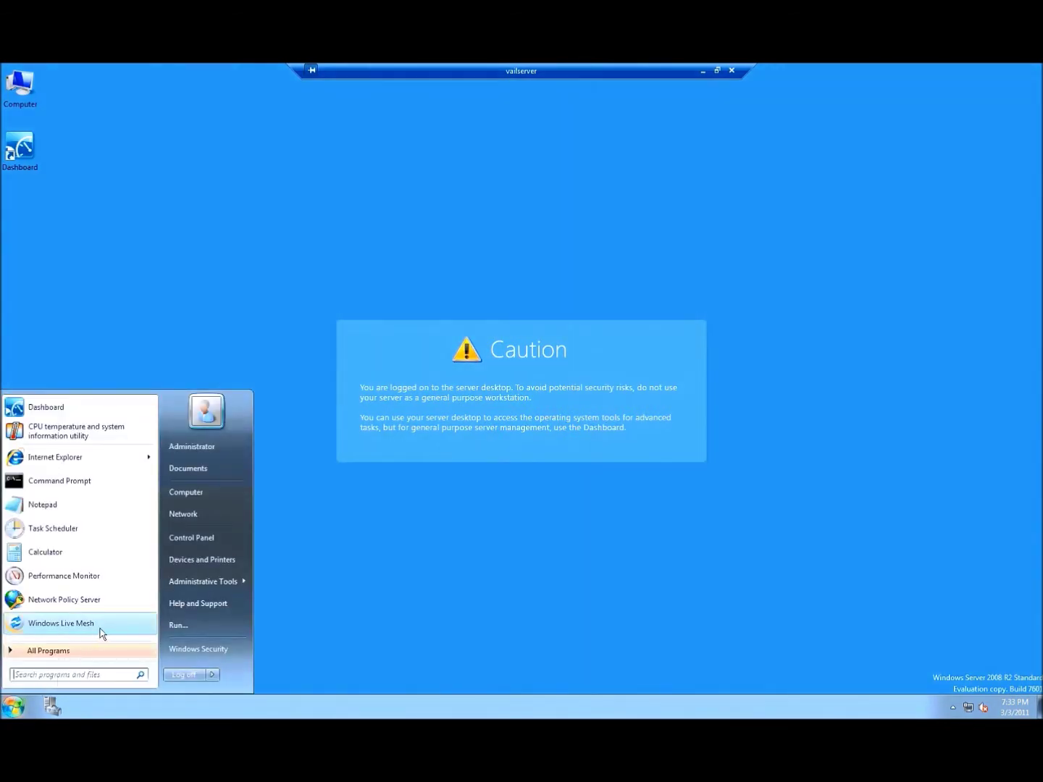
Step: Launch Windows Live Mesh on VAILSERVER and show its Remote page
left_click(116, 625)
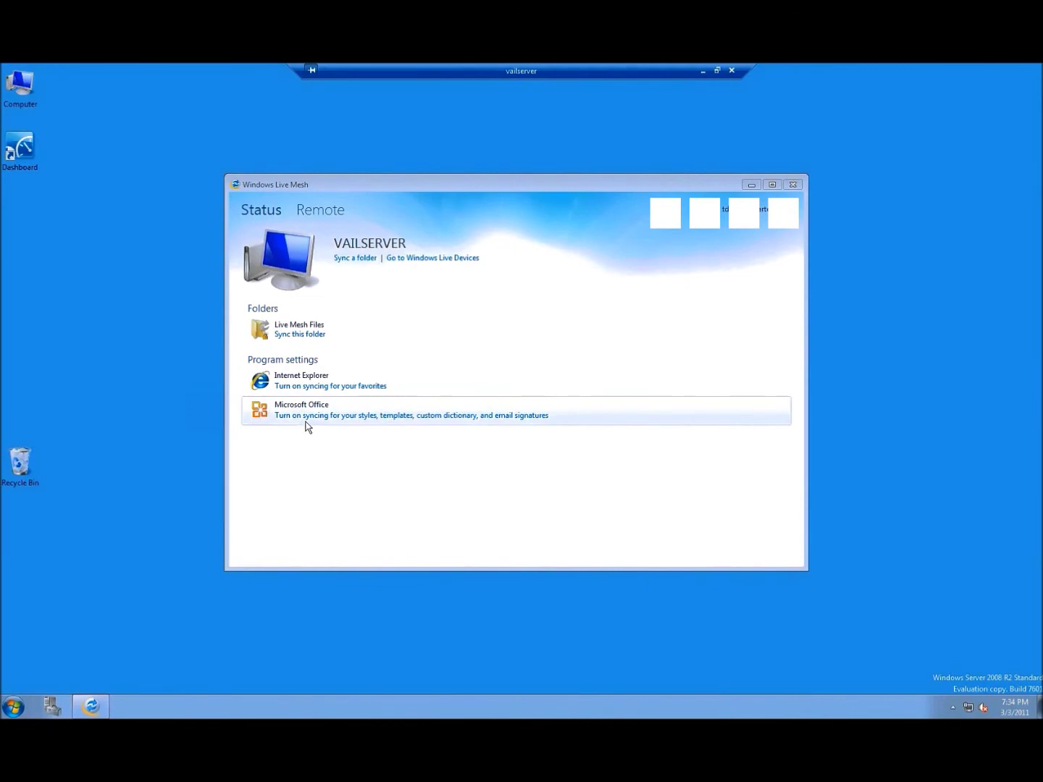
left_click(320, 210)
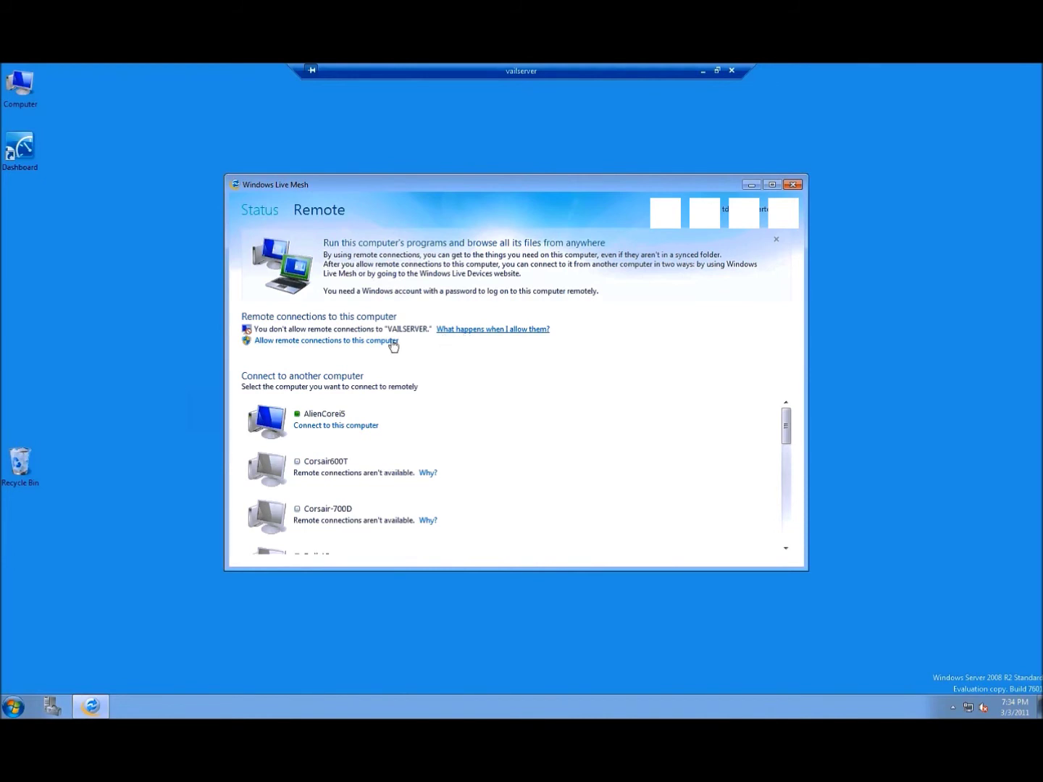
Step: Turn on 'Allow remote connections to this computer' for VAILSERVER
left_click(335, 341)
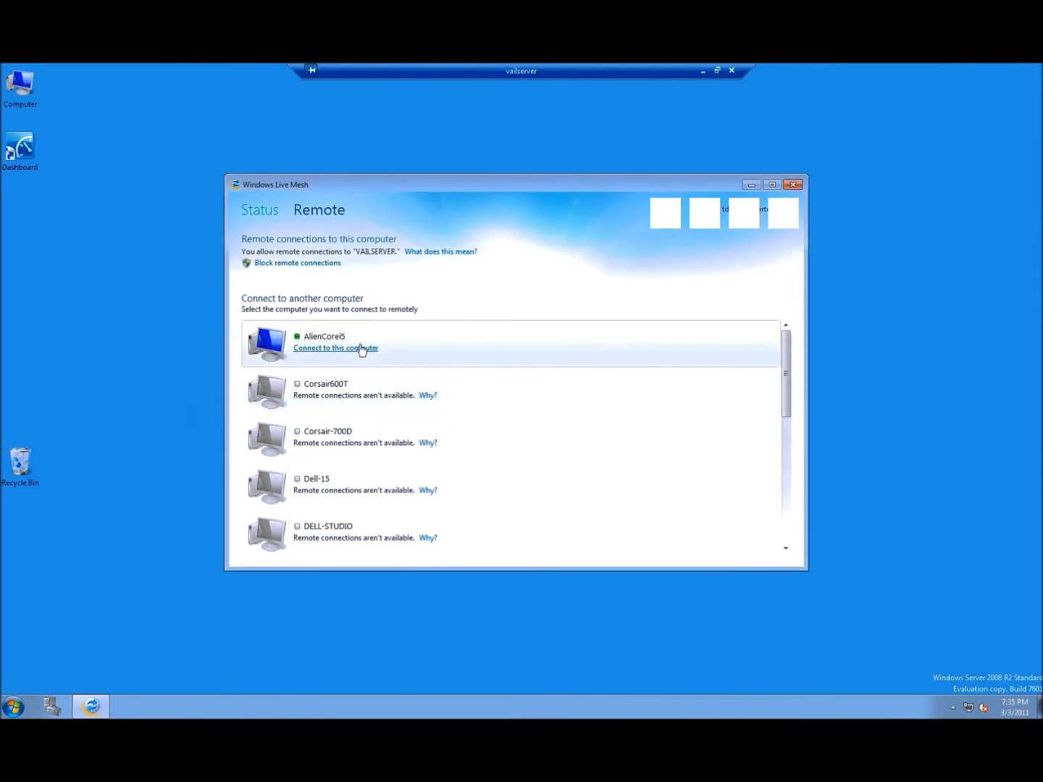
scroll(377, 391, "down", 3)
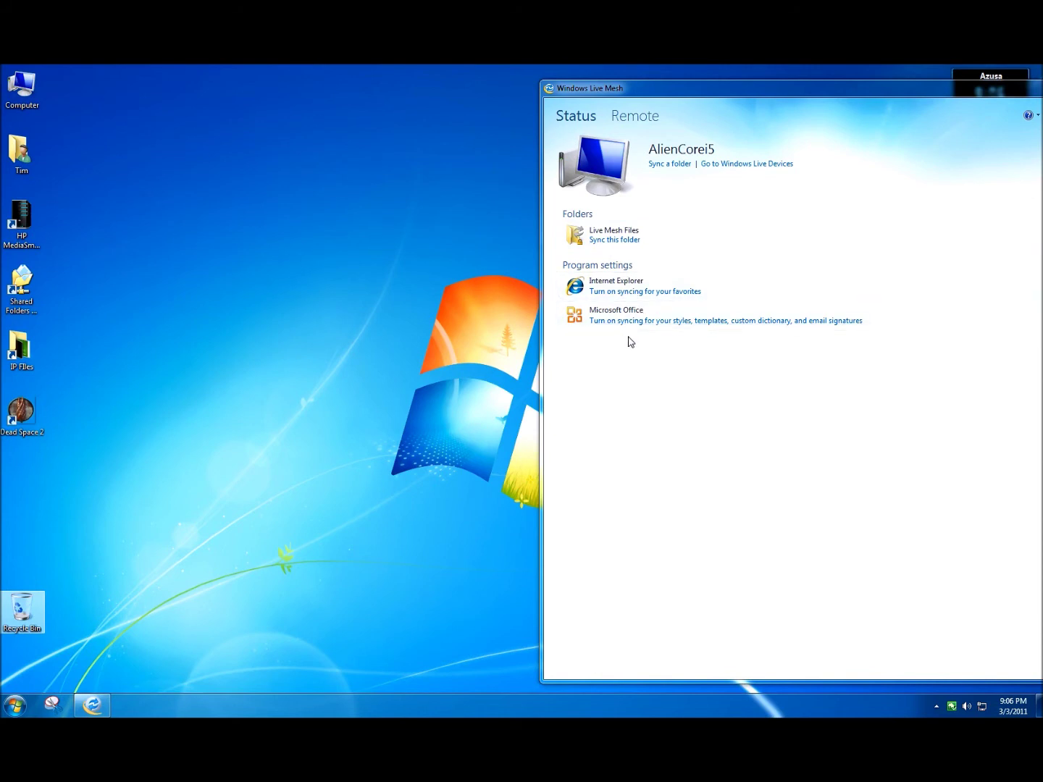
Step: On AlienCorei5's Remote page, connect to VAILSERVER
left_click(634, 120)
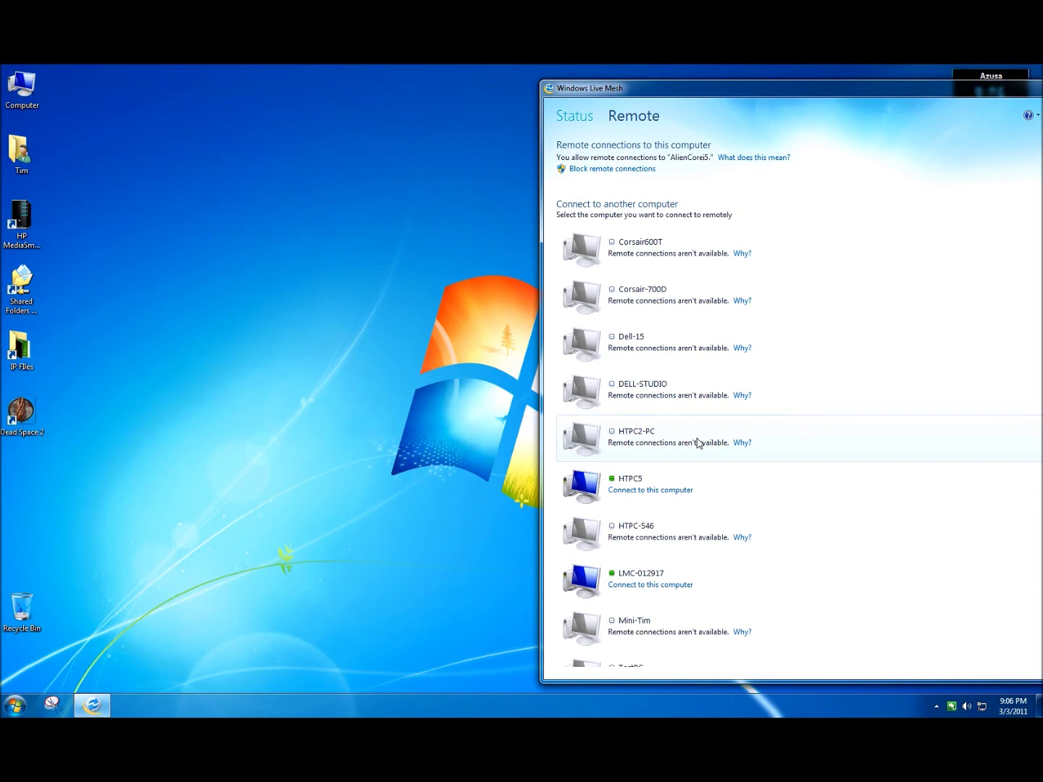
scroll(703, 452, "down", 3)
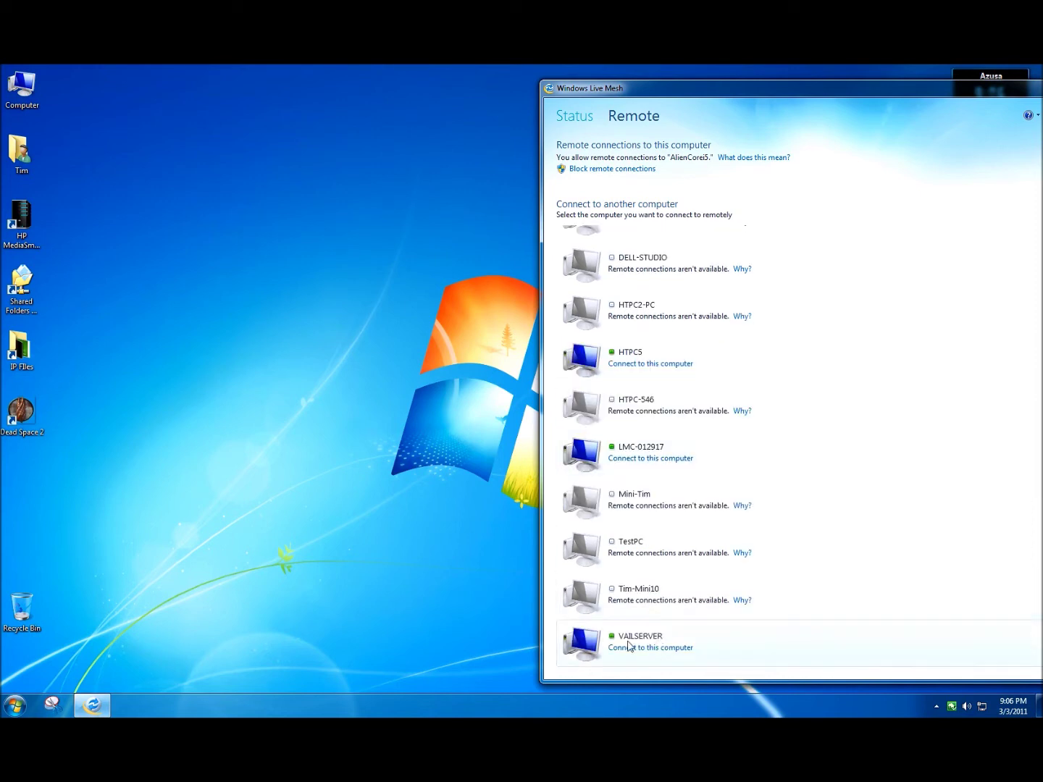
left_click(634, 648)
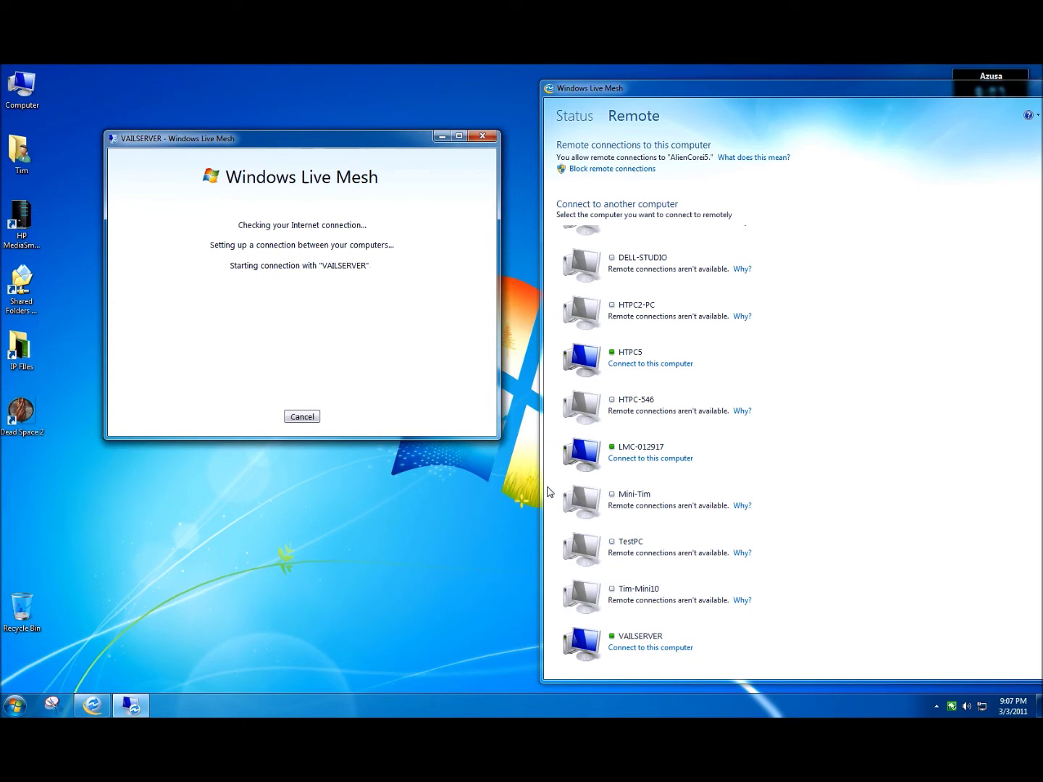
Step: Log on to VAILSERVER remotely with the Administrator account password
scroll(549, 492, "up", 3)
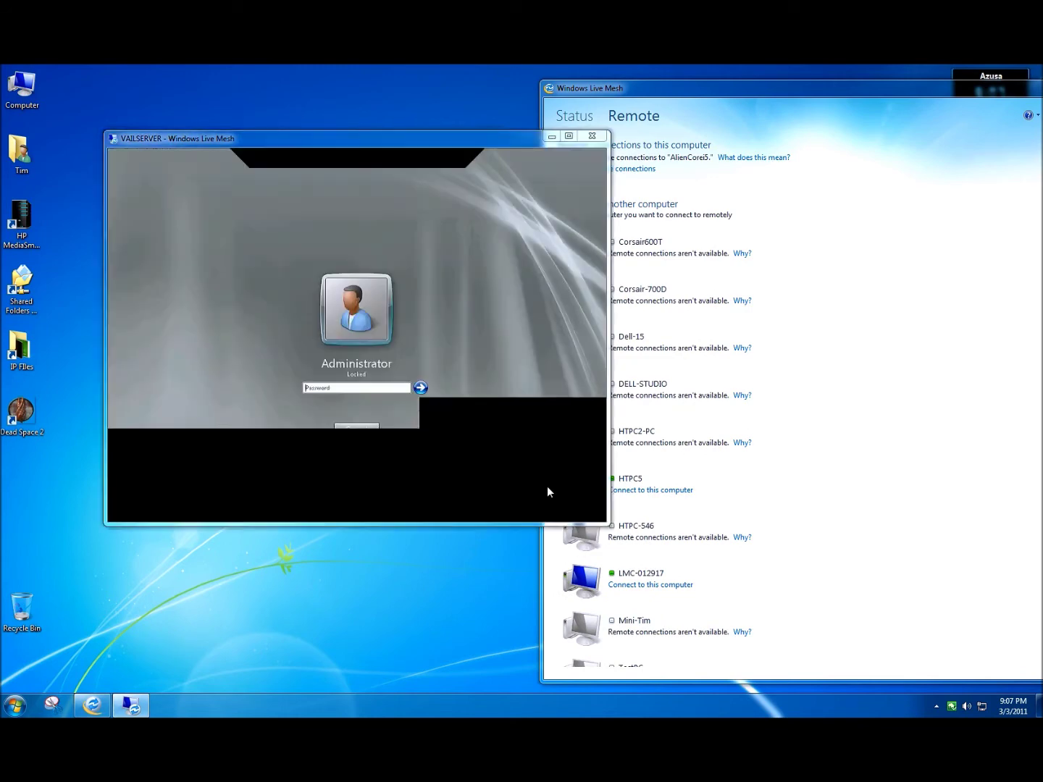
left_click(357, 389)
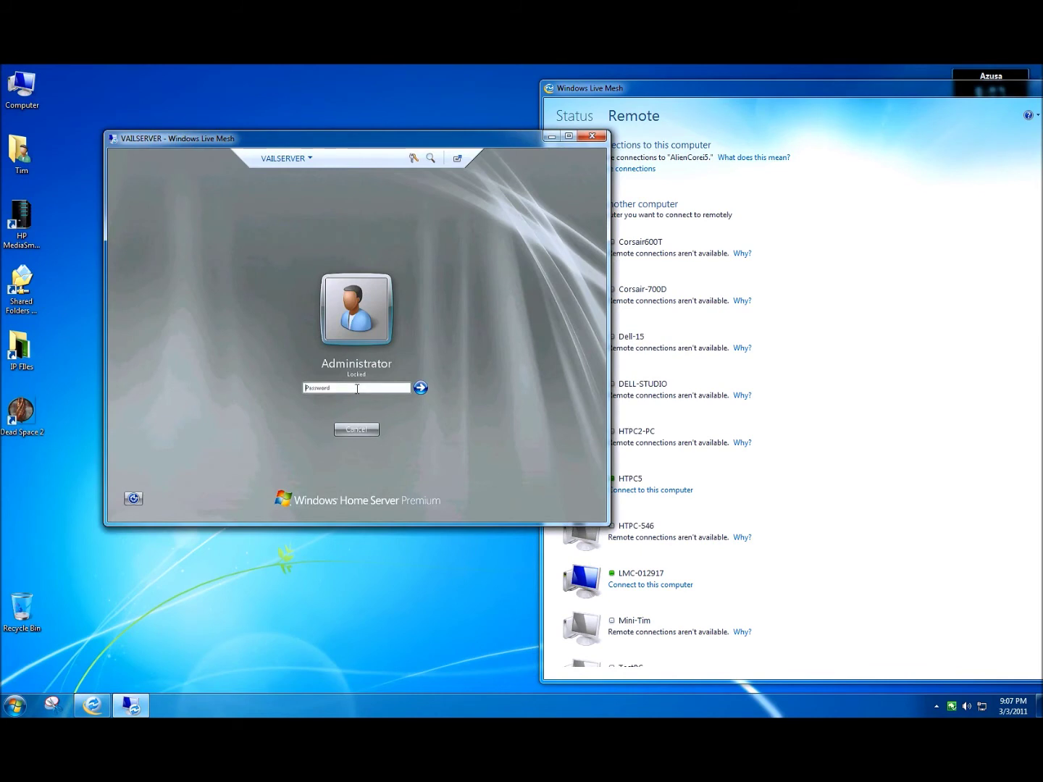
type("•••••••••••")
left_click(421, 388)
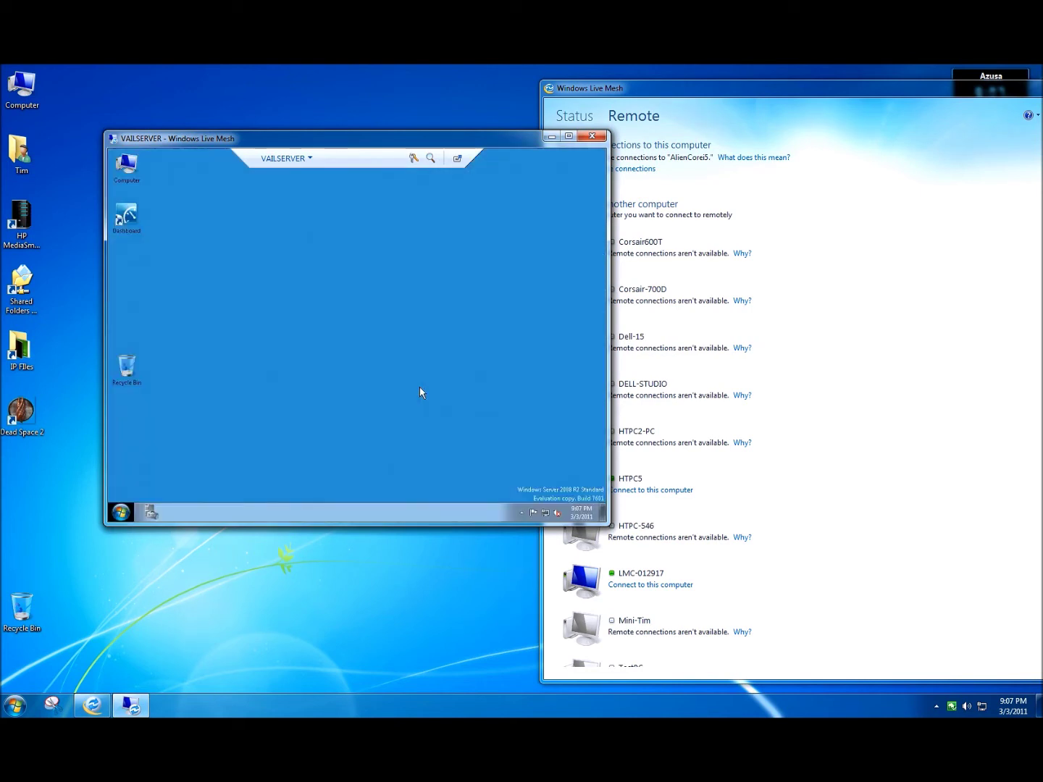
Step: Run winver on the remote server to confirm Windows Home Server Premium, then close it
left_click(121, 513)
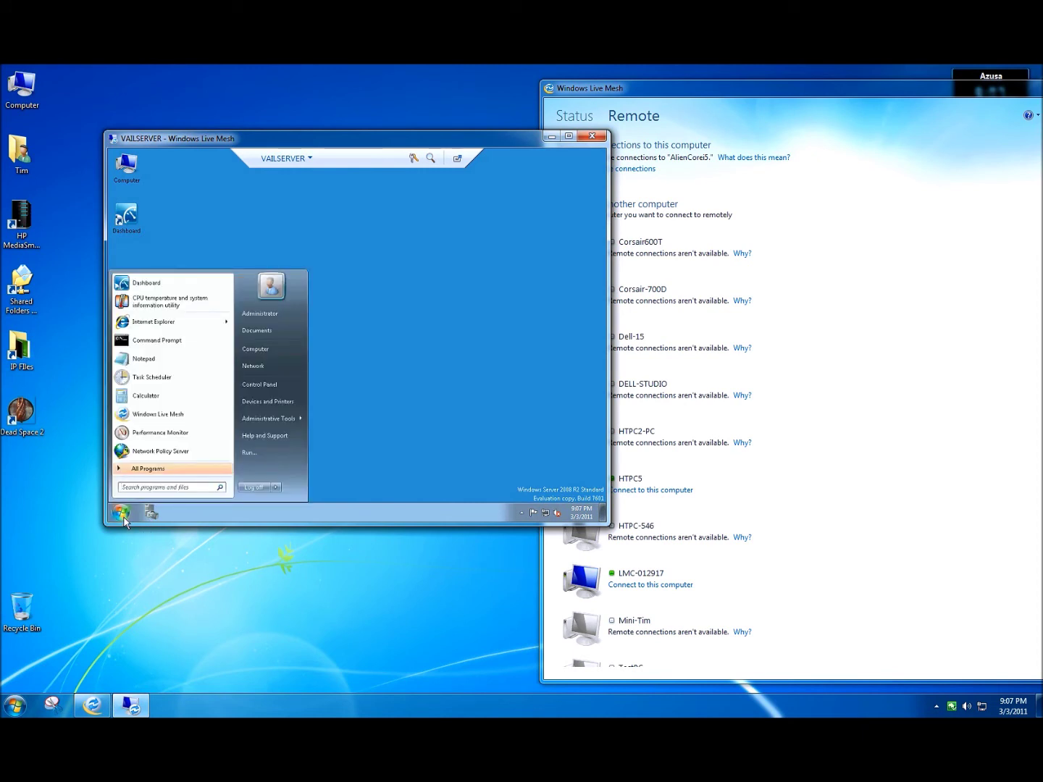
type("winver")
key("Return")
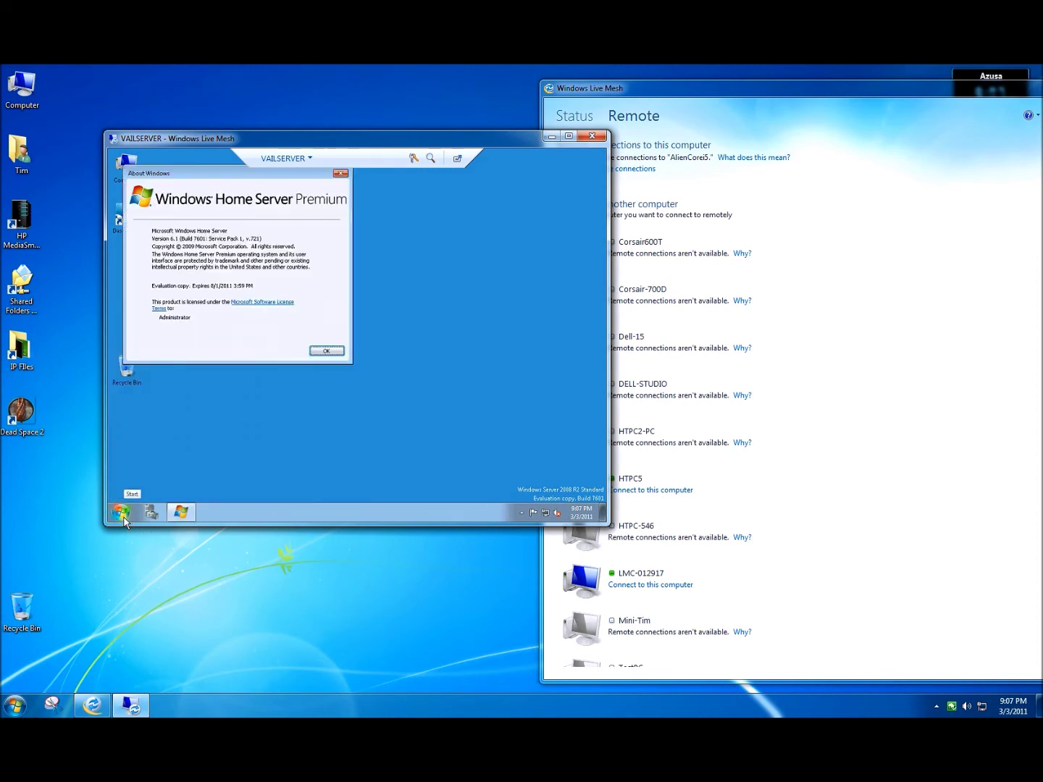
left_click(325, 352)
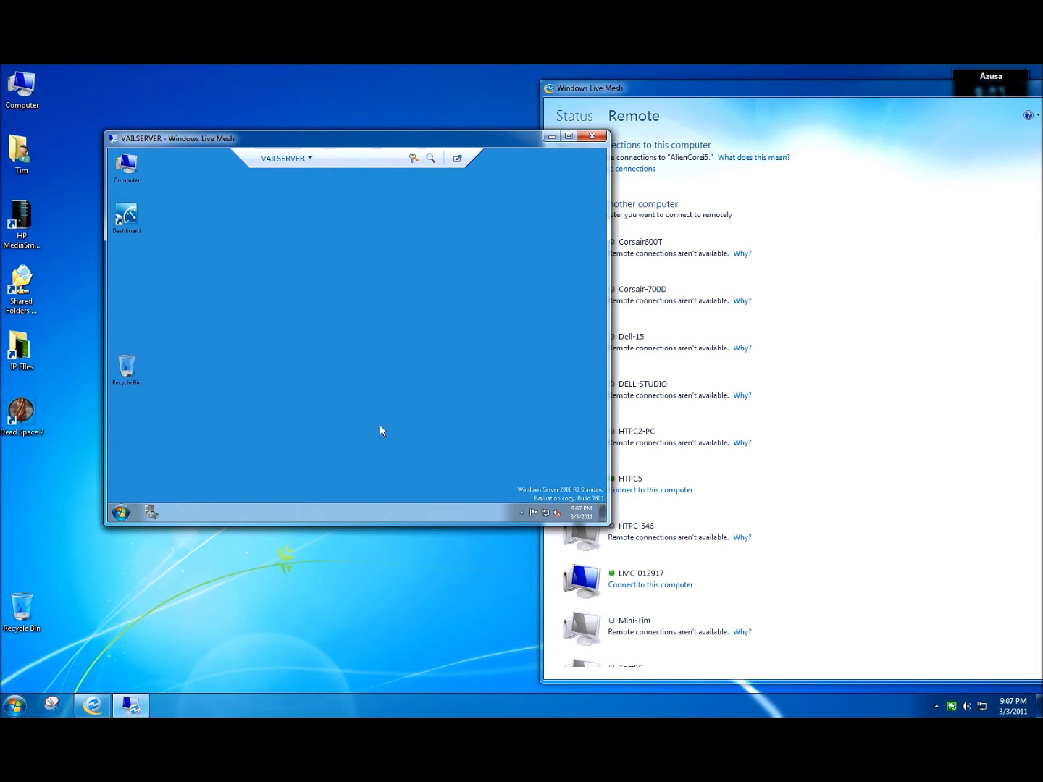
double_click(136, 224)
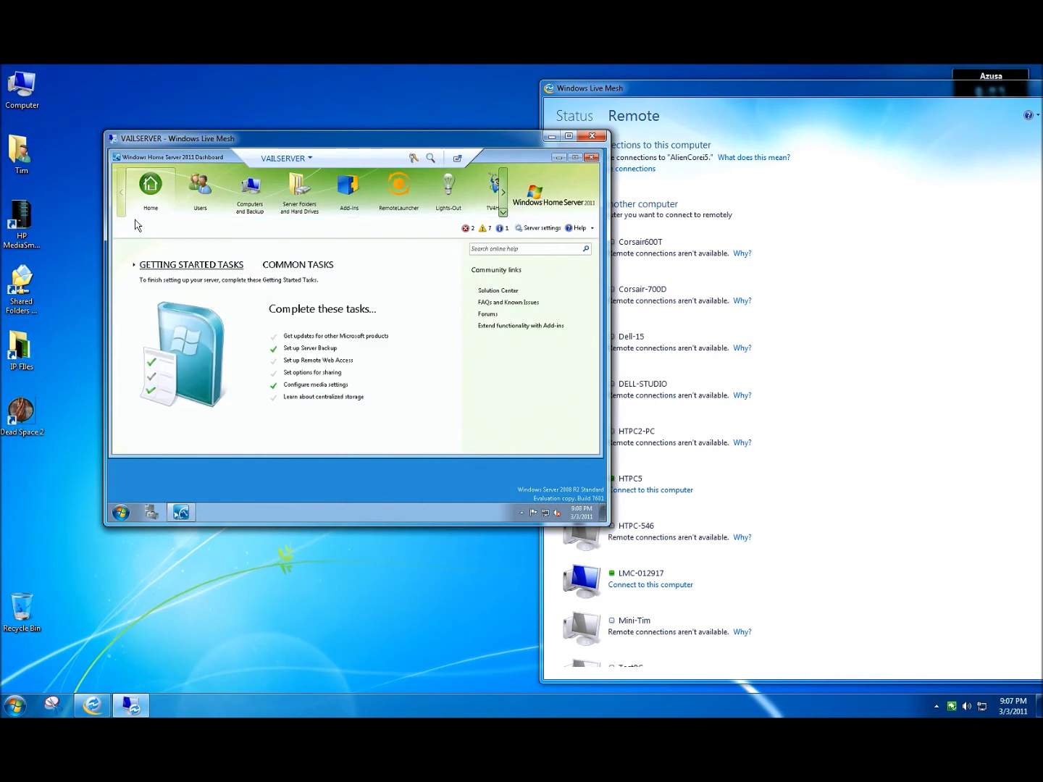
left_click(251, 200)
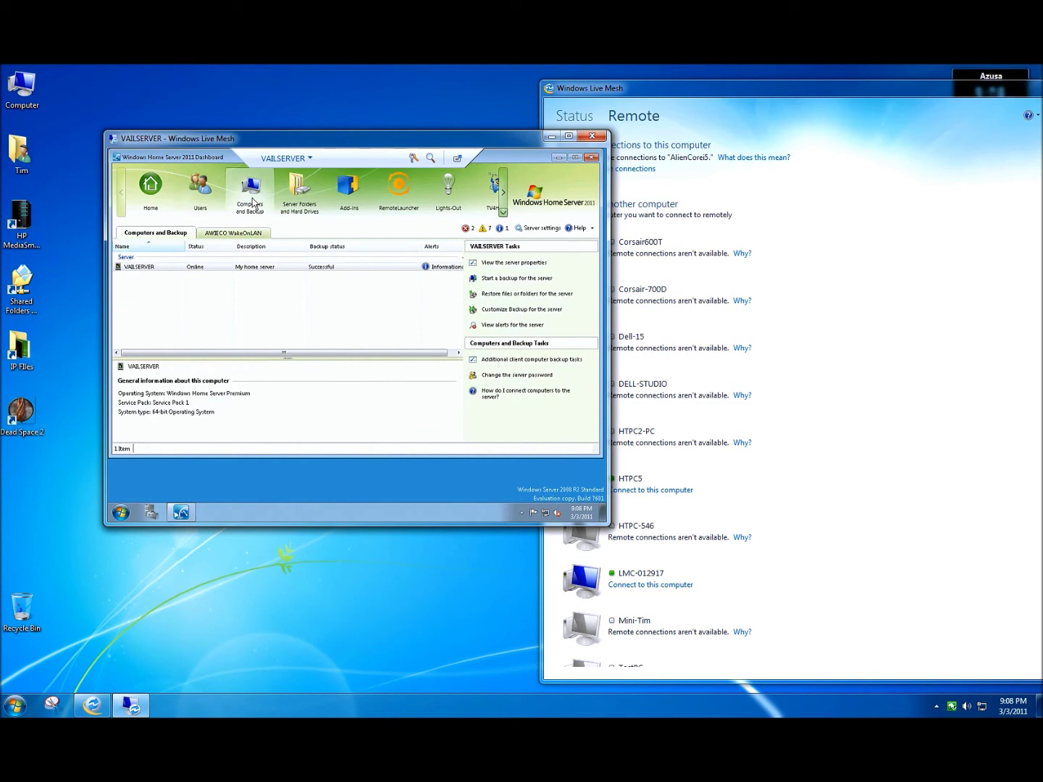
left_click(447, 198)
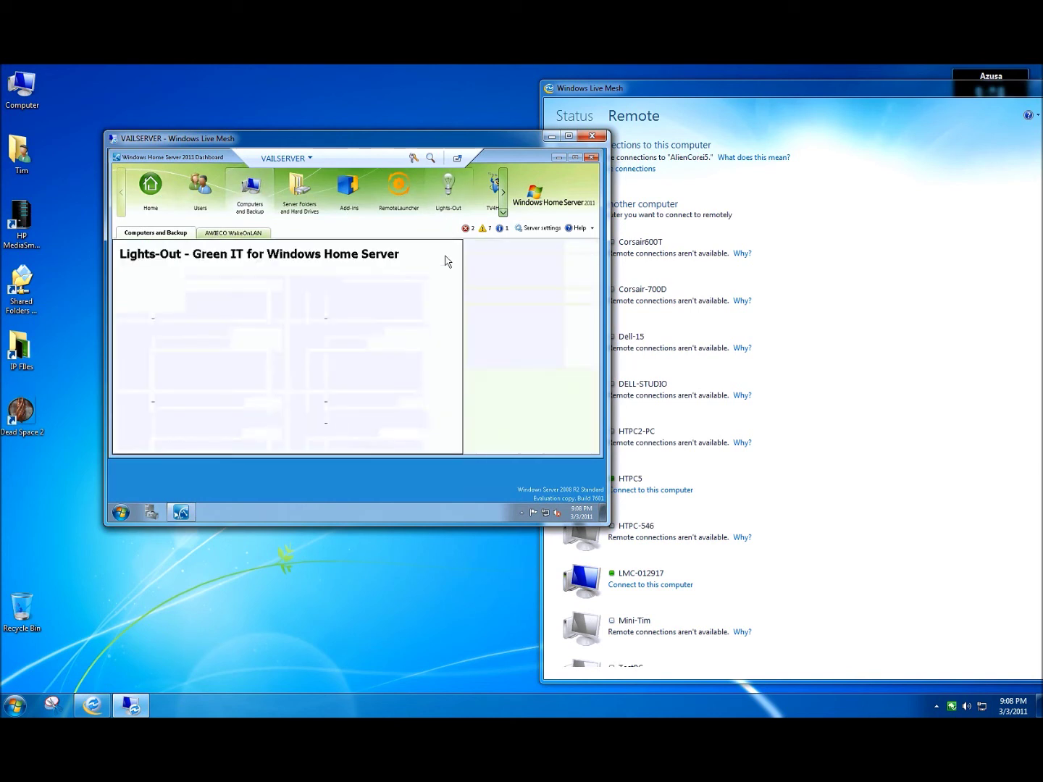
left_click(225, 236)
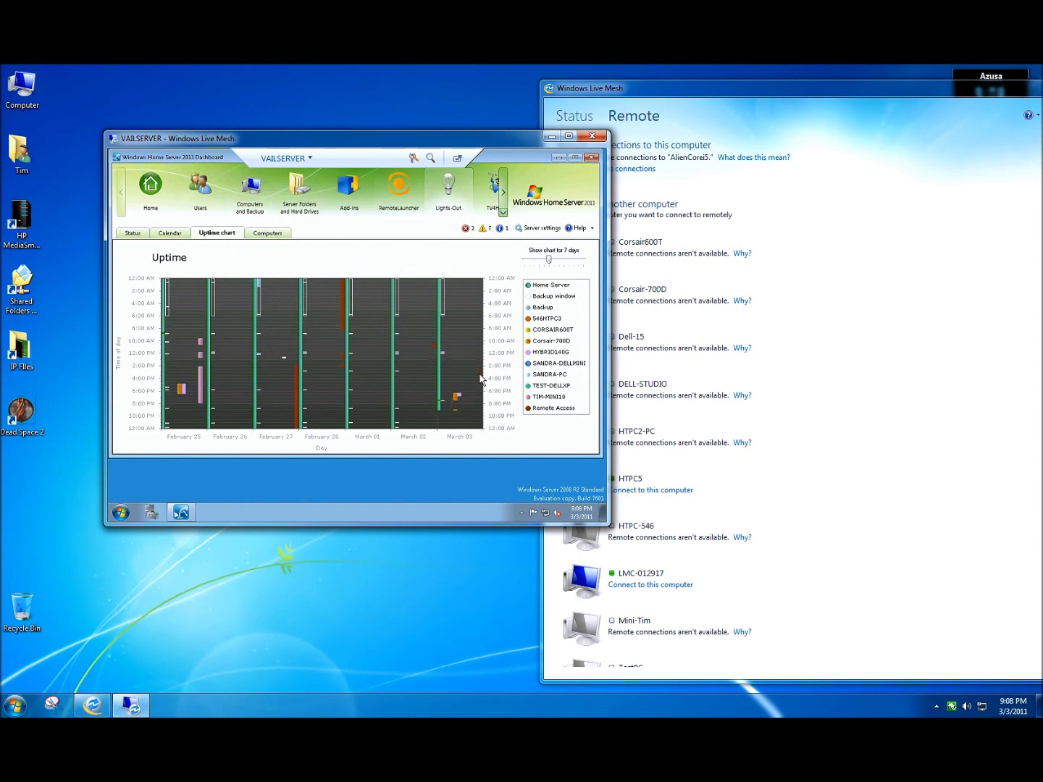
mouse_move(481, 375)
left_click(592, 158)
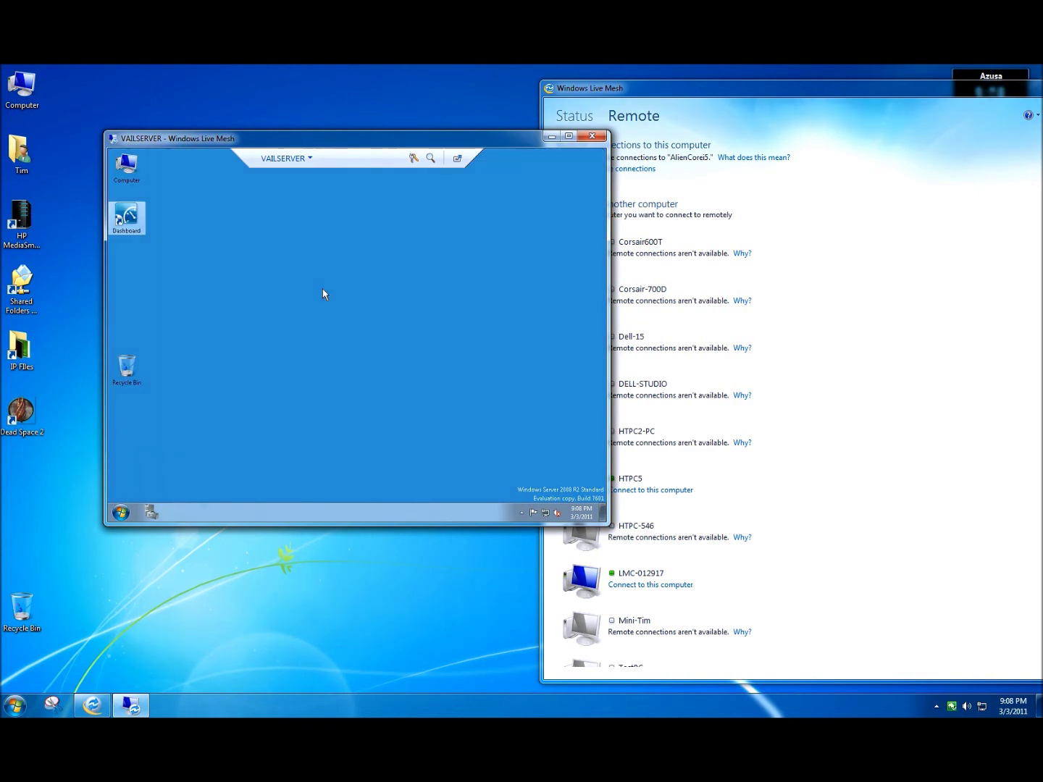